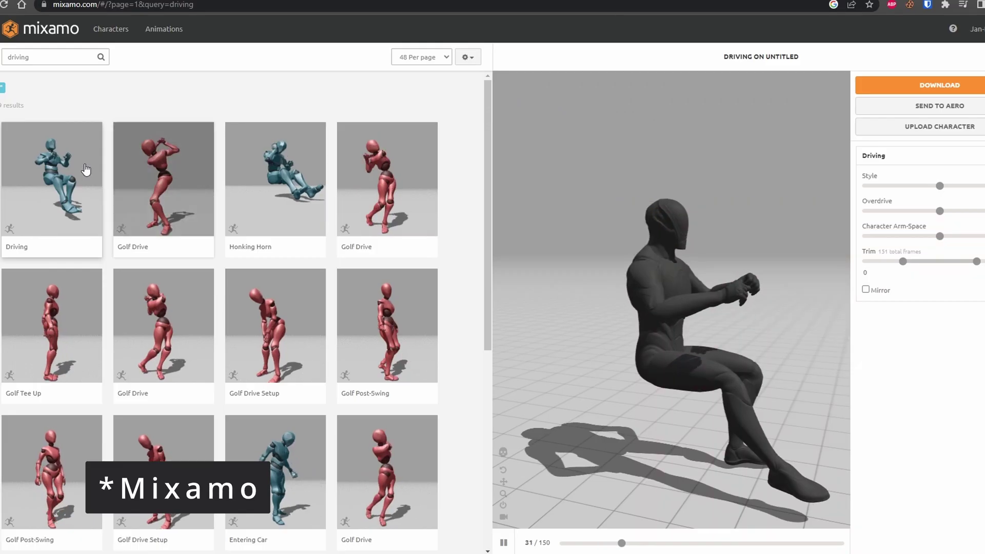
- Browse the driving animations, preview the Driving animation on the character from another angle, and download it
scroll(244, 184, down, 6)
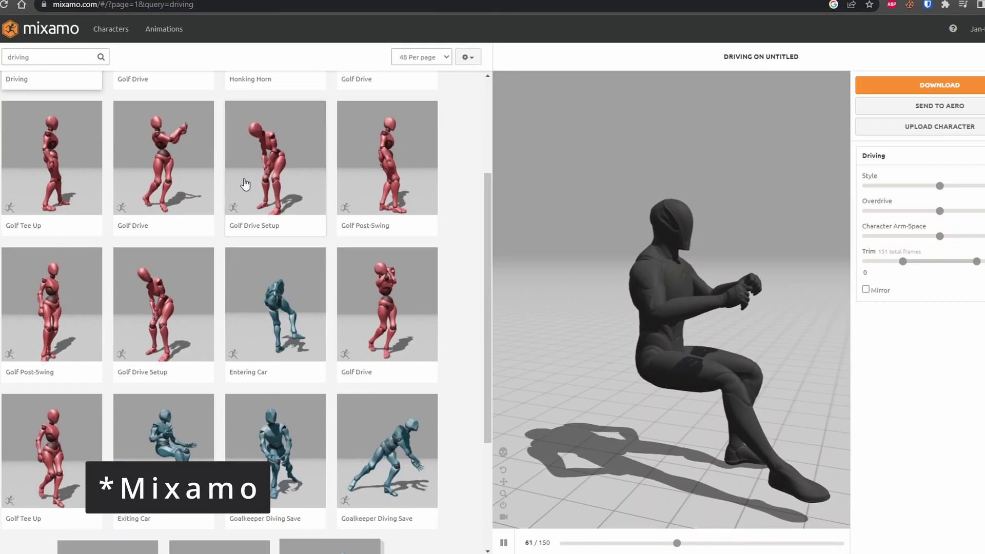
scroll(251, 181, up, 15)
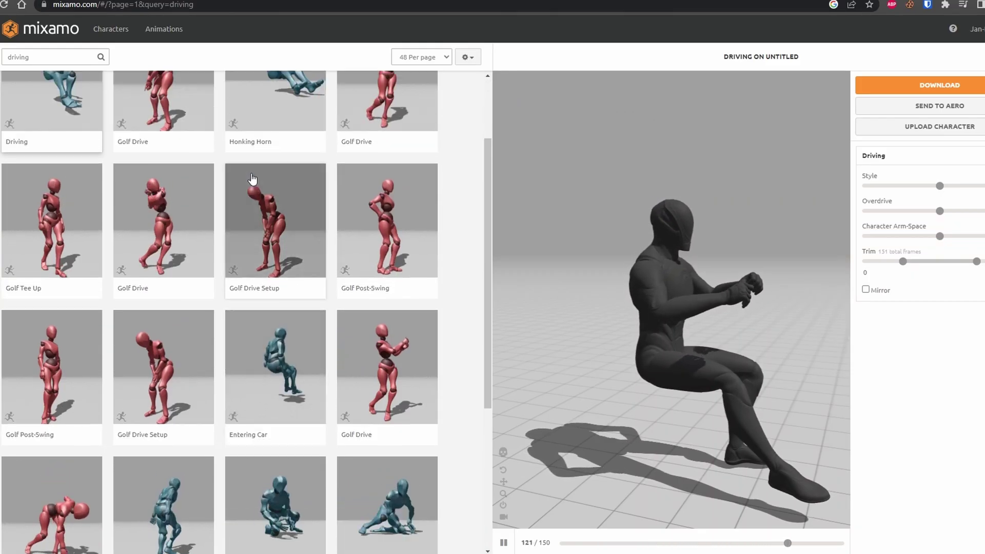
mouse_move(691, 278)
mouse_down()
mouse_move(600, 266)
mouse_move(637, 259)
mouse_move(704, 321)
mouse_move(635, 276)
mouse_move(682, 278)
mouse_up()
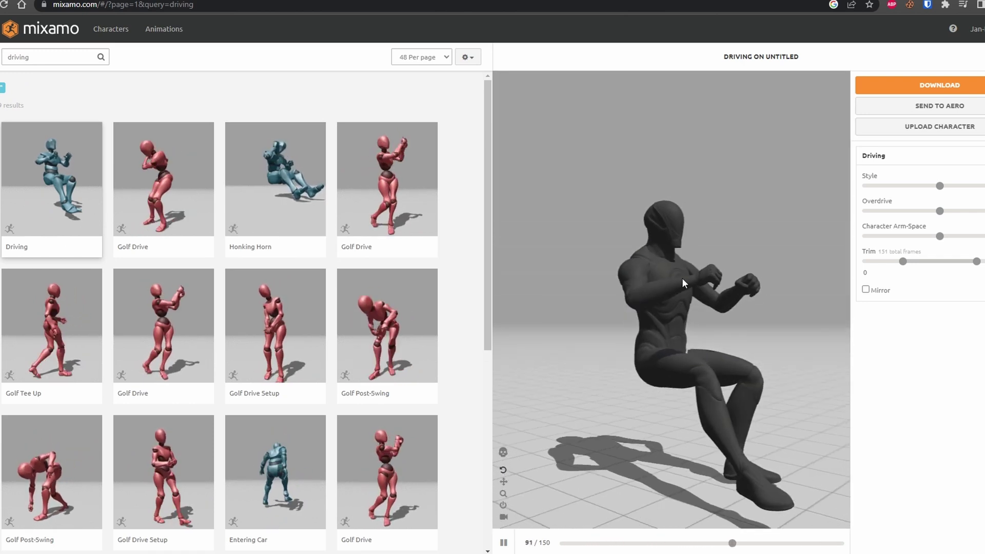
click(940, 85)
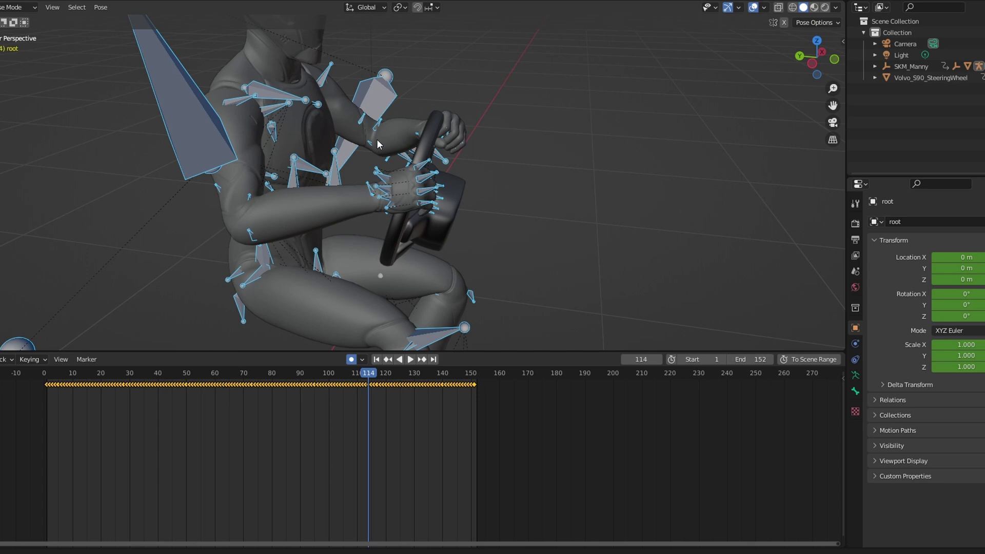
- Switch to Blender and examine how the driving character's hands grip the steering wheel from several angles
middle_drag(420, 143, 283, 153)
scroll(388, 143, down, 2)
scroll(329, 158, down, 3)
middle_drag(354, 165, 399, 149)
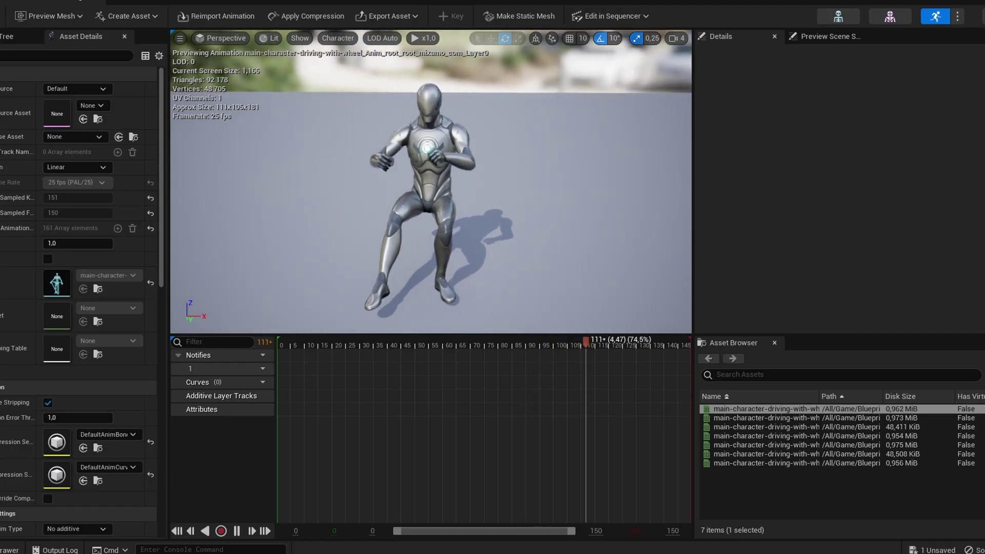
- Switch to Unreal Engine and examine the driving animation preview and the character seated inside the car blueprint, adjusting the camera speed
right_drag(431, 181, 555, 141)
drag(359, 182, 318, 185)
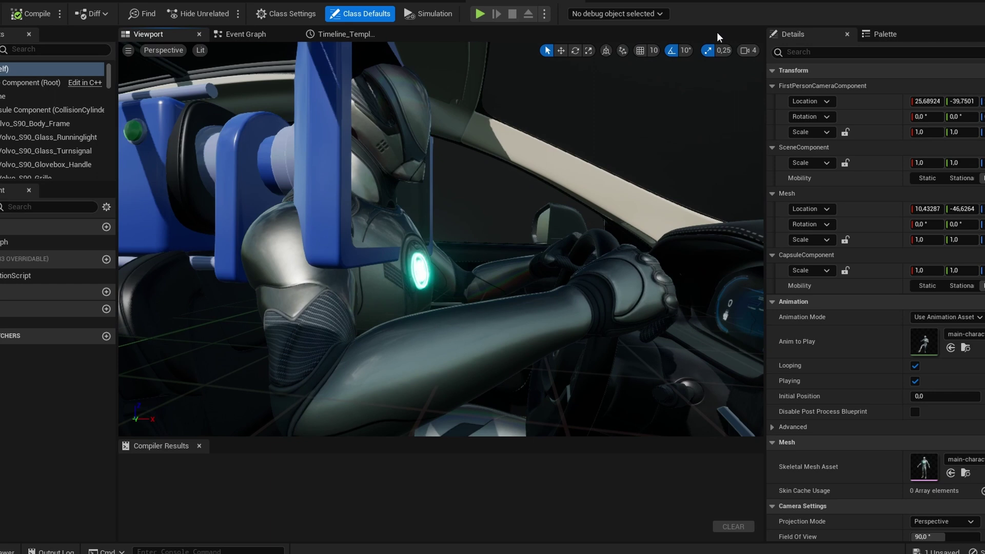
click(753, 51)
drag(781, 76, 777, 73)
right_drag(552, 186, 641, 229)
key(w)
key(s)
key(w)
right_drag(500, 186, 451, 186)
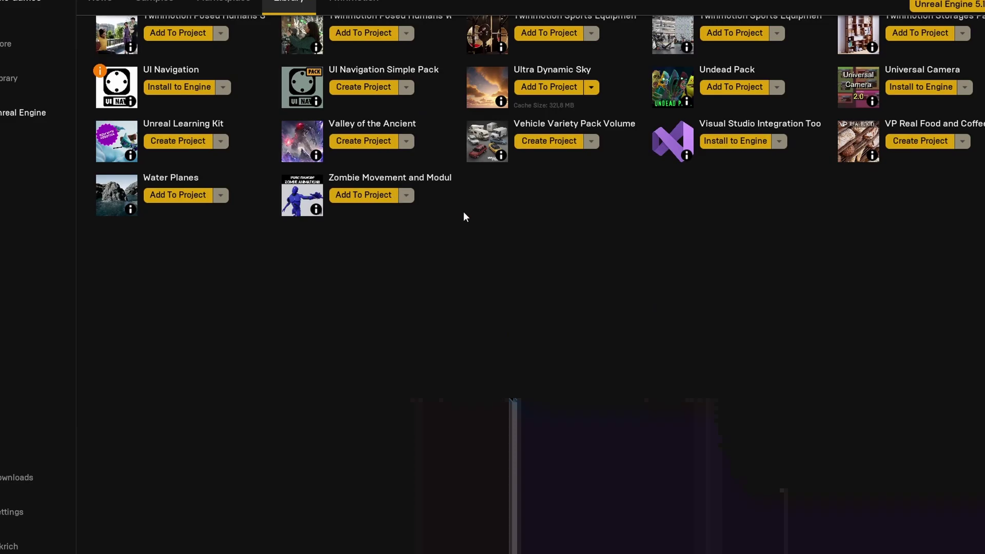
- Switch to the Epic Games Launcher and look through the Ultra Dynamic Sky product page and its preview images
scroll(518, 205, up, 5)
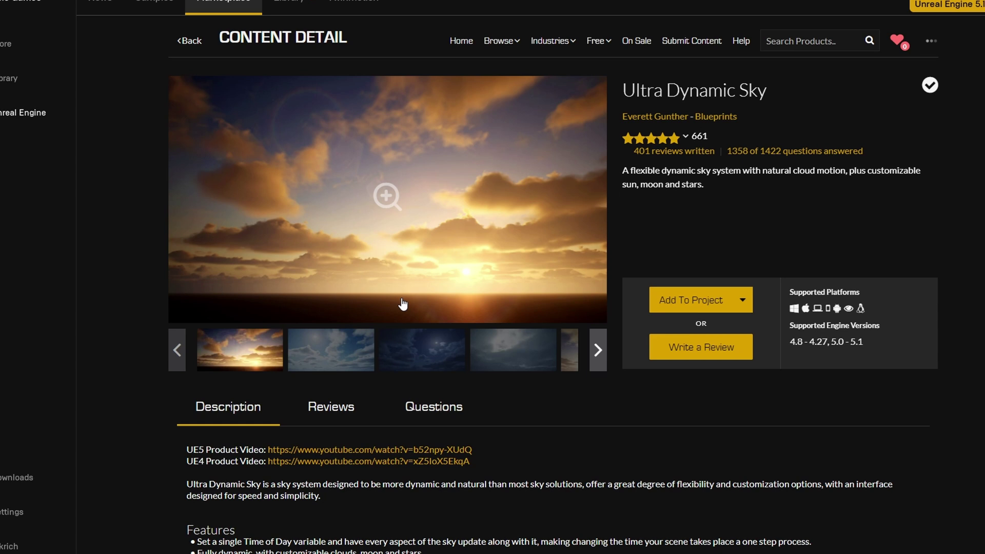
click(329, 348)
click(409, 352)
click(489, 354)
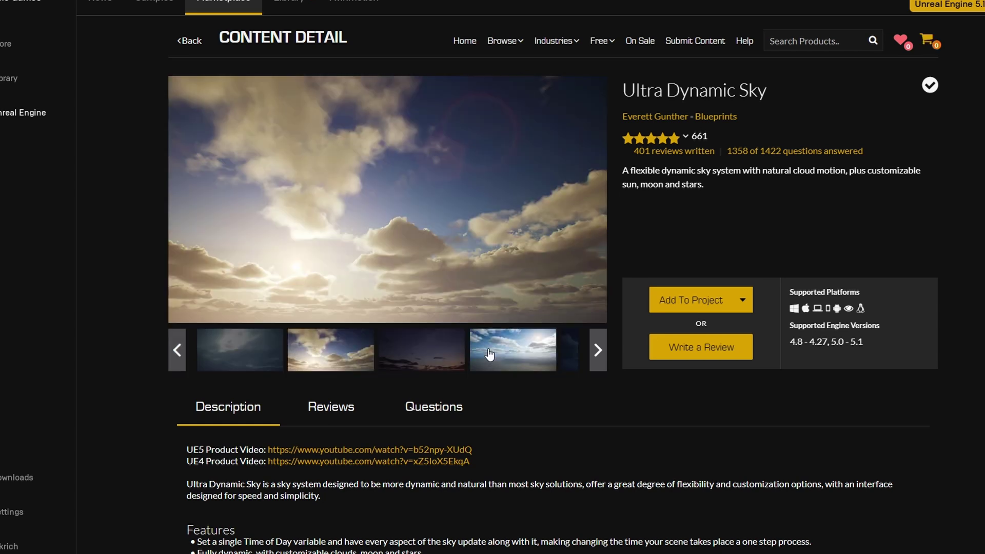
scroll(689, 346, down, 4)
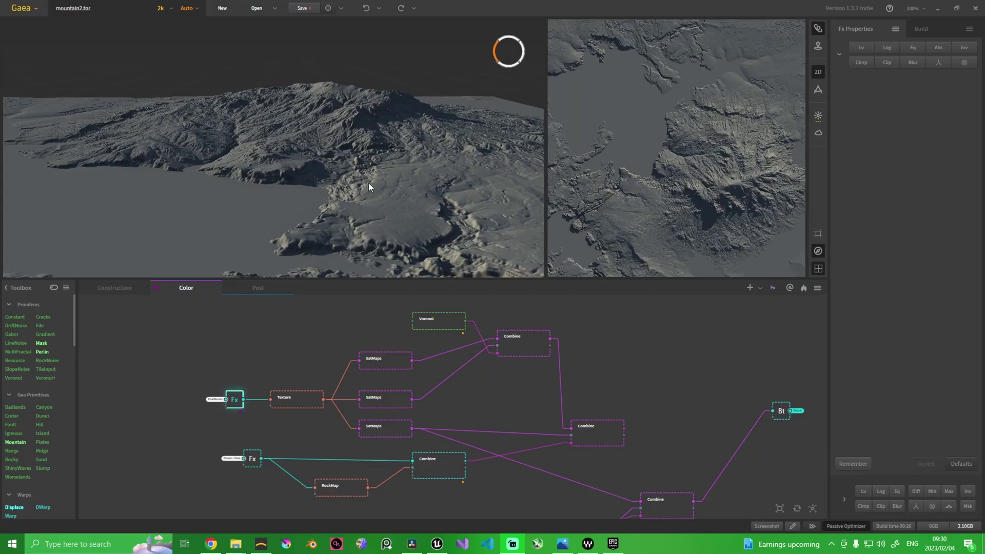
- Switch to Gaea and examine the mountain2.tor terrain and its Combine node colouring from different angles
drag(369, 187, 361, 224)
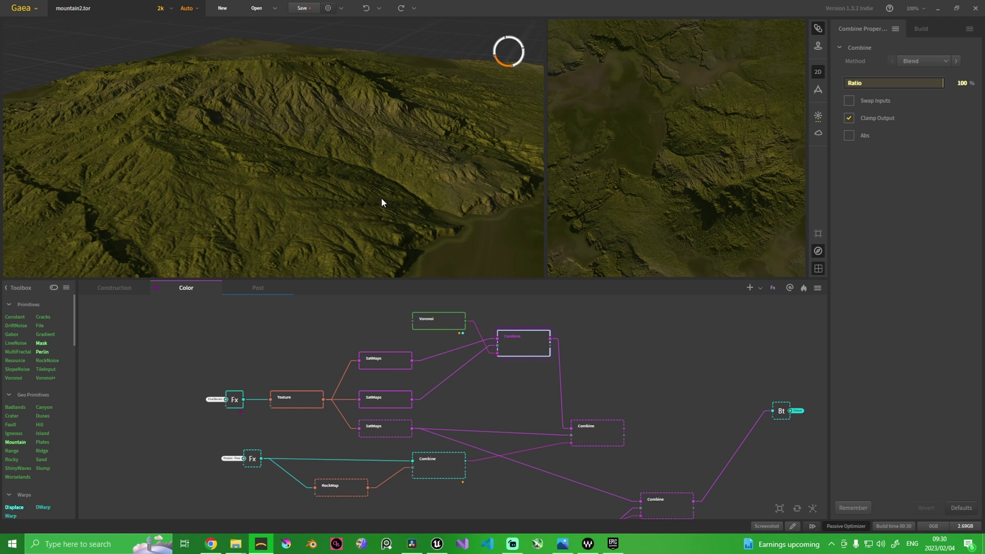
drag(381, 198, 388, 140)
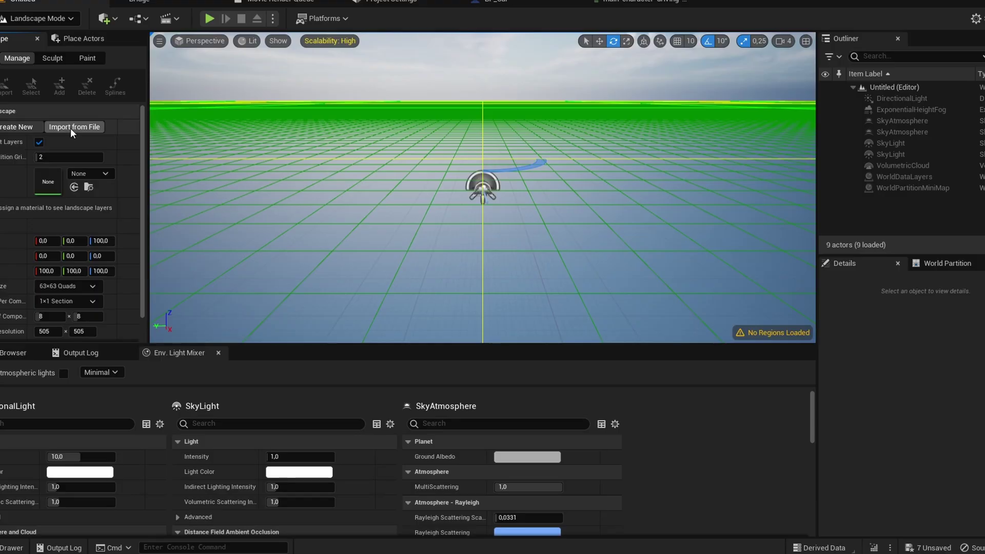
- Switch to Unreal Engine and import a landscape from the heightmap FinalTerrain.png in the Mountain project's 007 folder
click(70, 129)
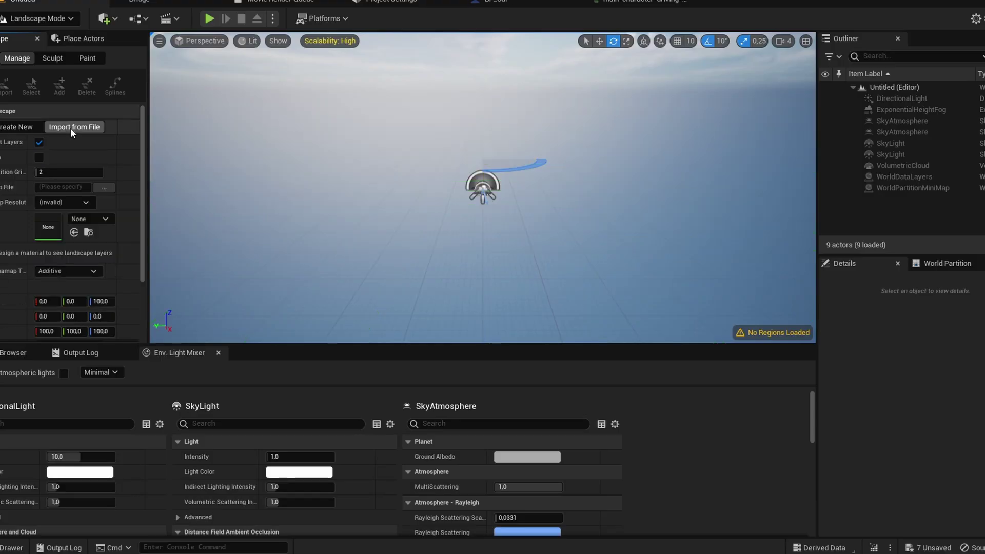
click(102, 189)
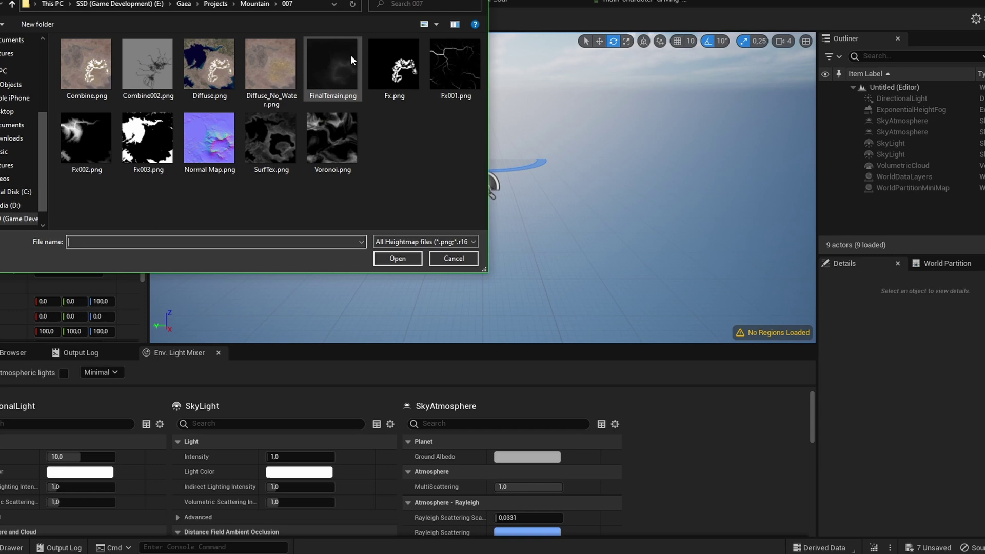
double_click(337, 60)
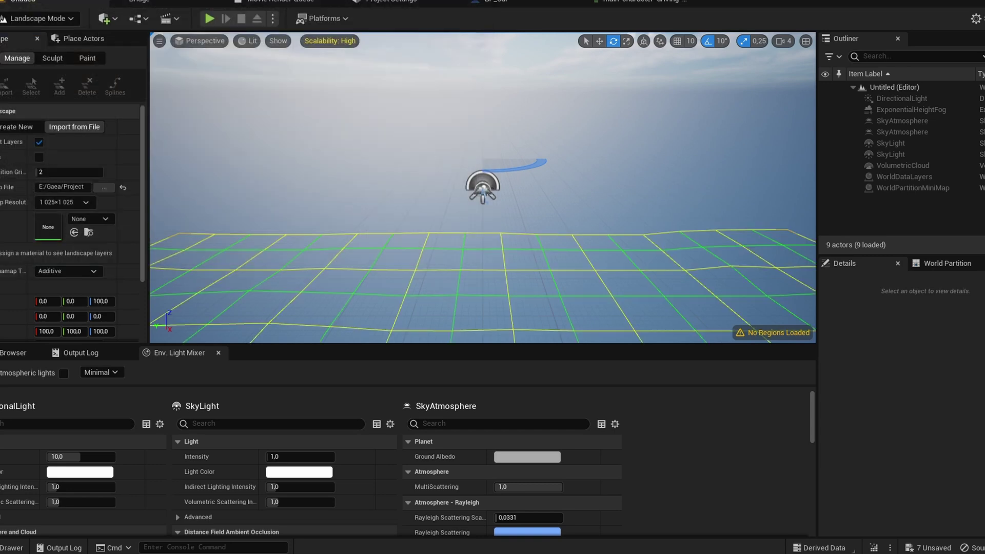
right_drag(474, 229, 693, 248)
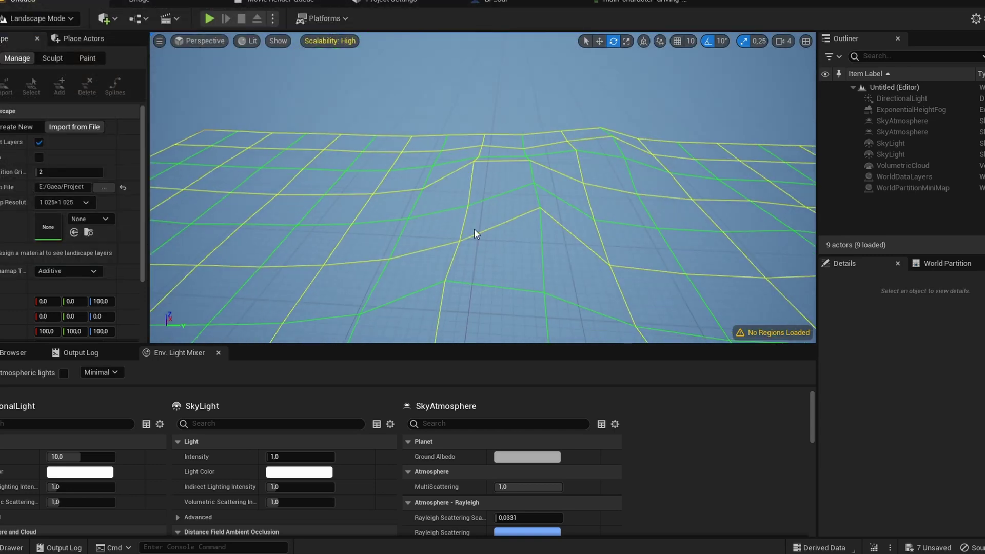
scroll(126, 254, down, 5)
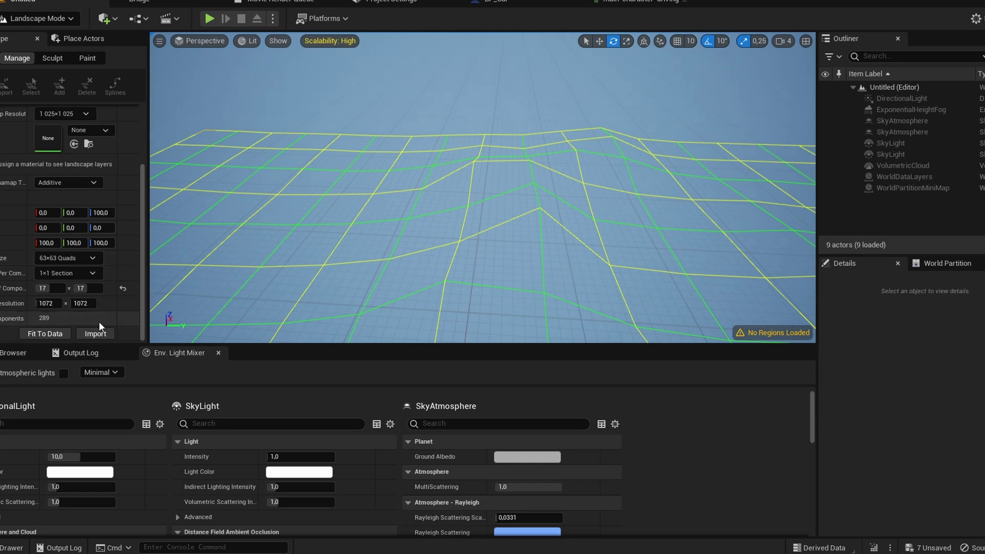
click(97, 332)
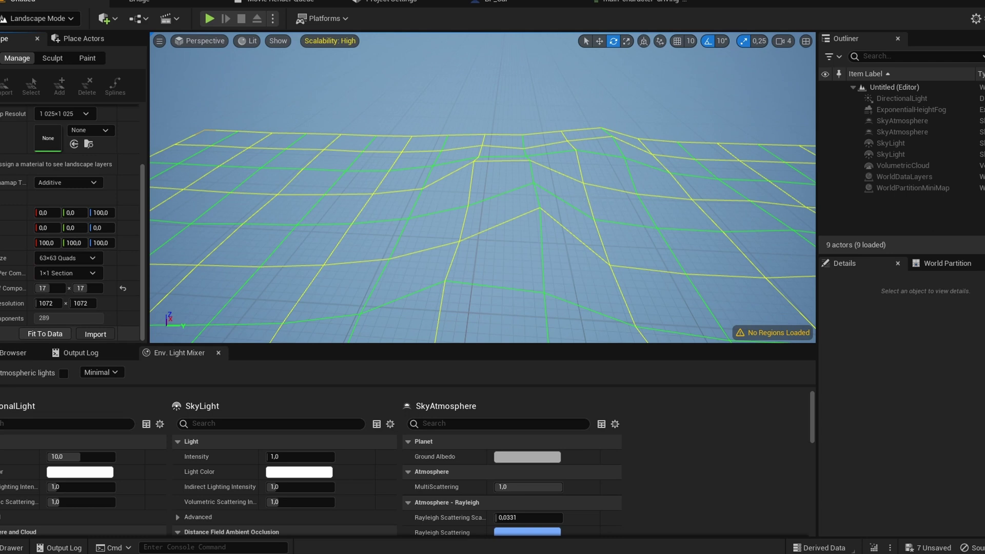
right_click(561, 193)
right_click(508, 192)
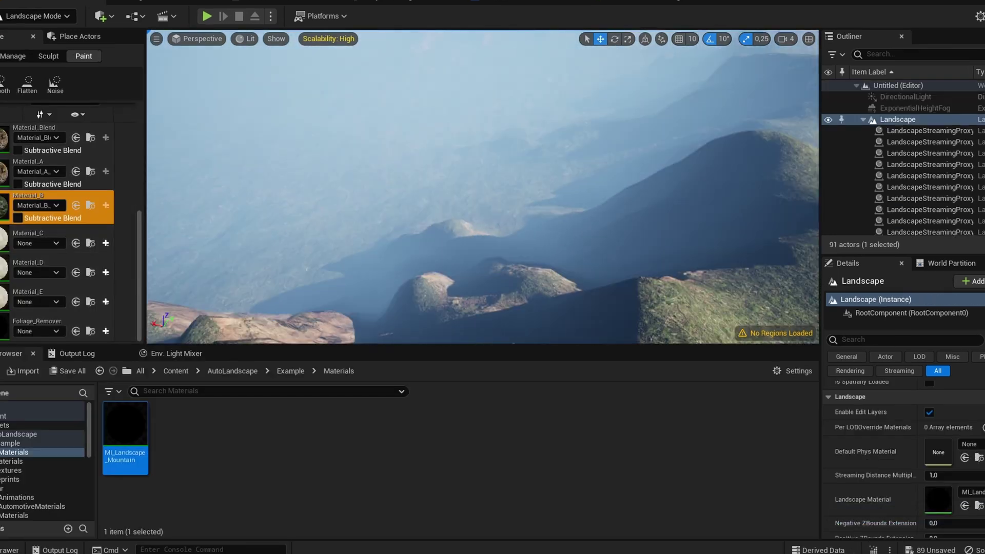
- Look over the textured mountains, activate Selection mode, and select the ExponentialHeightFog actor
right_drag(482, 187, 621, 197)
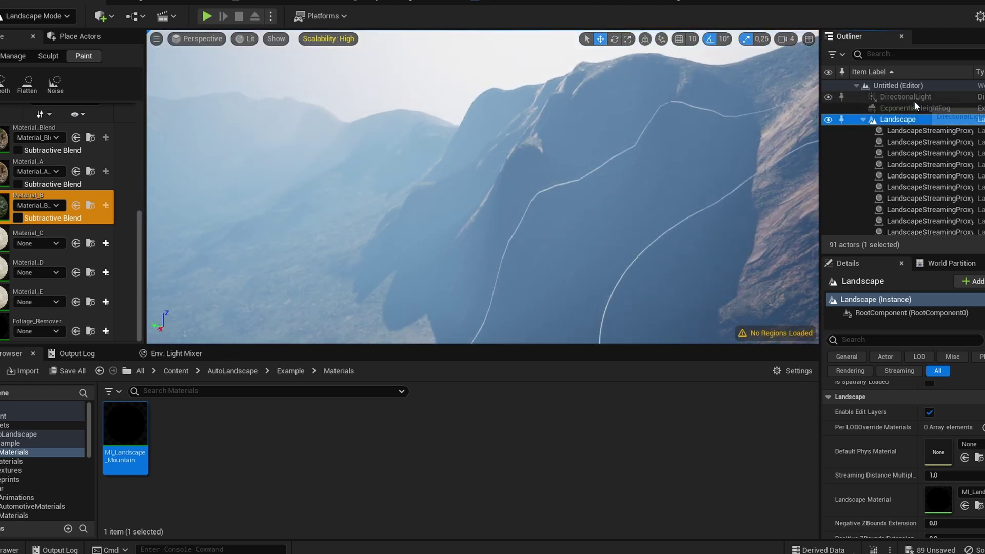
click(38, 17)
click(30, 32)
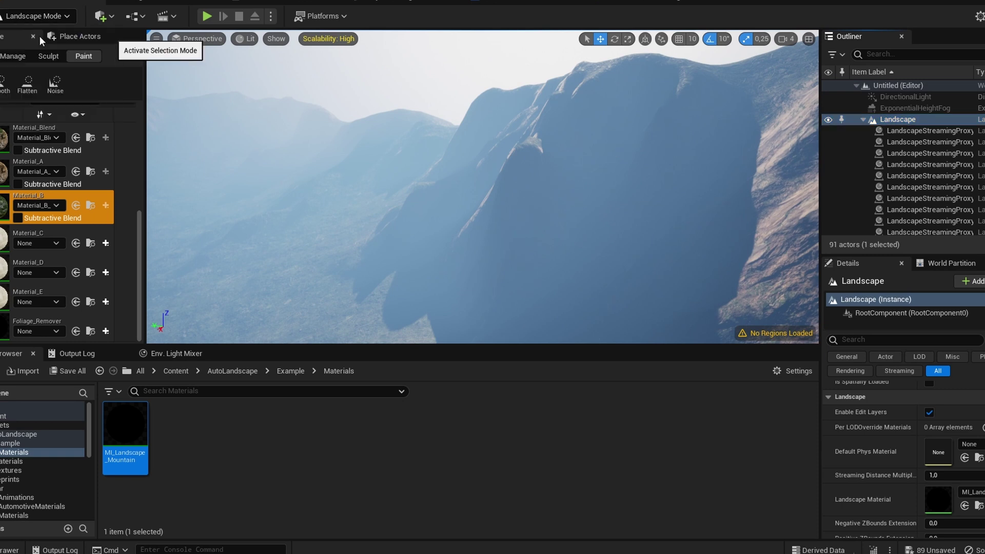
click(944, 108)
scroll(960, 437, up, 5)
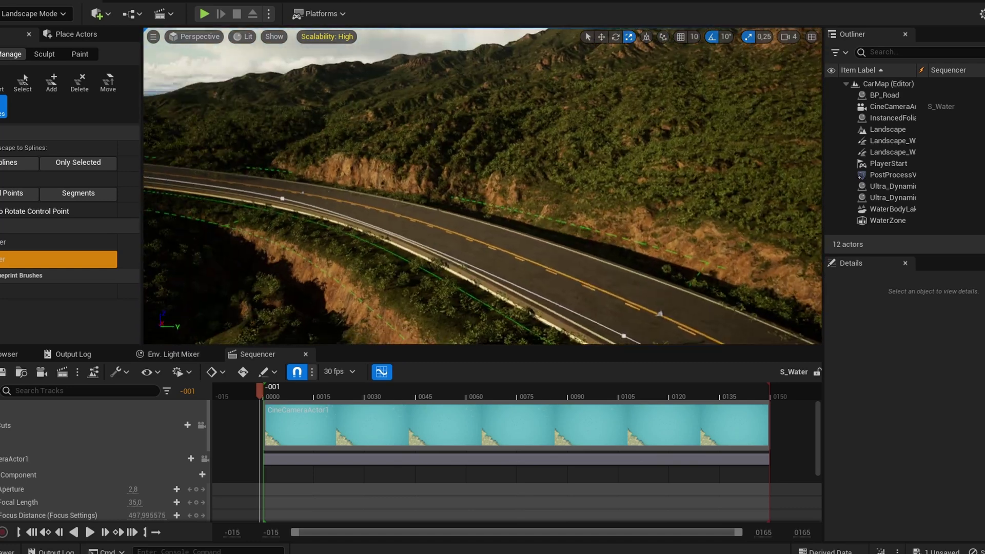
- Select the landscape spline segment along the curve of the mountain road
mouse_move(483, 186)
right_down()
mouse_move(498, 293)
mouse_move(492, 221)
mouse_move(477, 195)
right_up()
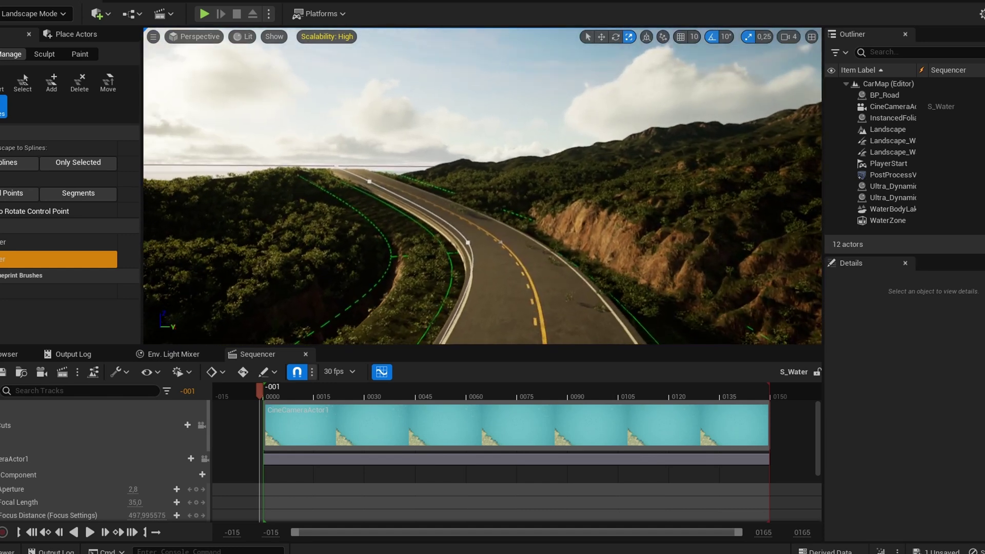
click(481, 234)
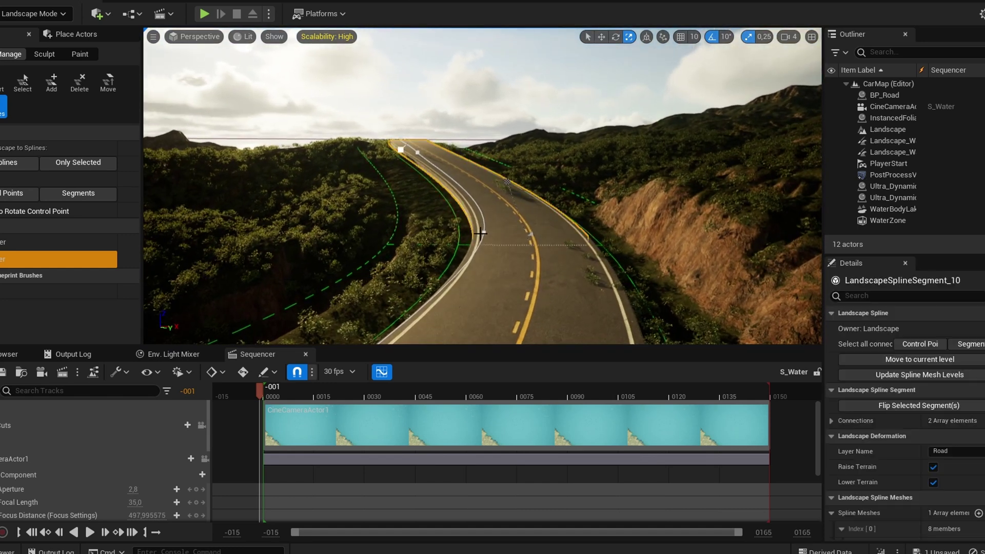